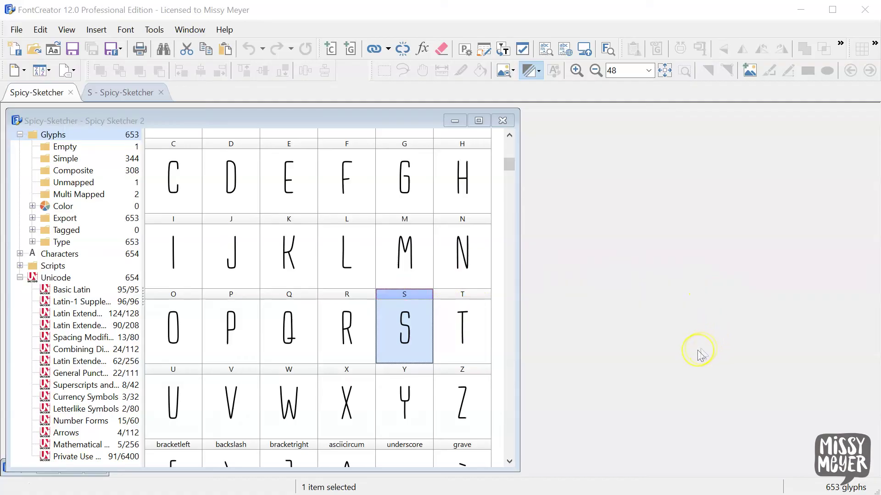
- Open the S glyph in FontCreator and check its first and last points in Point mode
{"action": "left_click", "coordinate": [130, 94]}
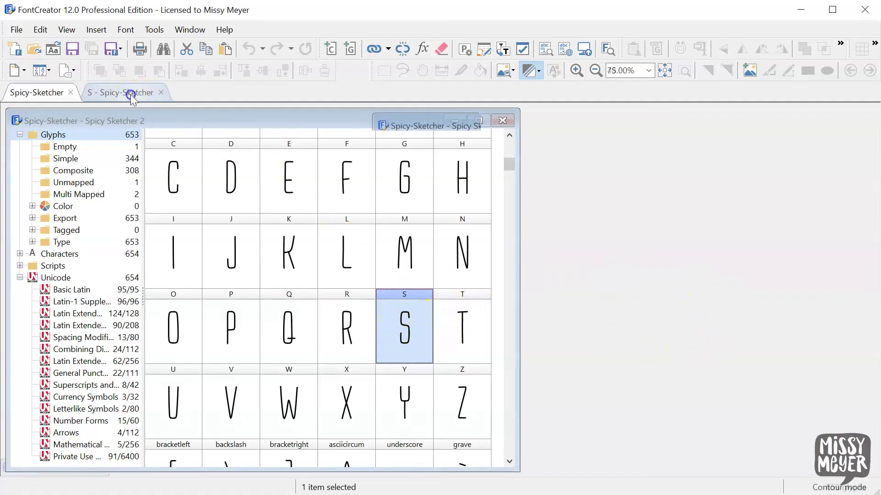
{"action": "key", "text": "Tab"}
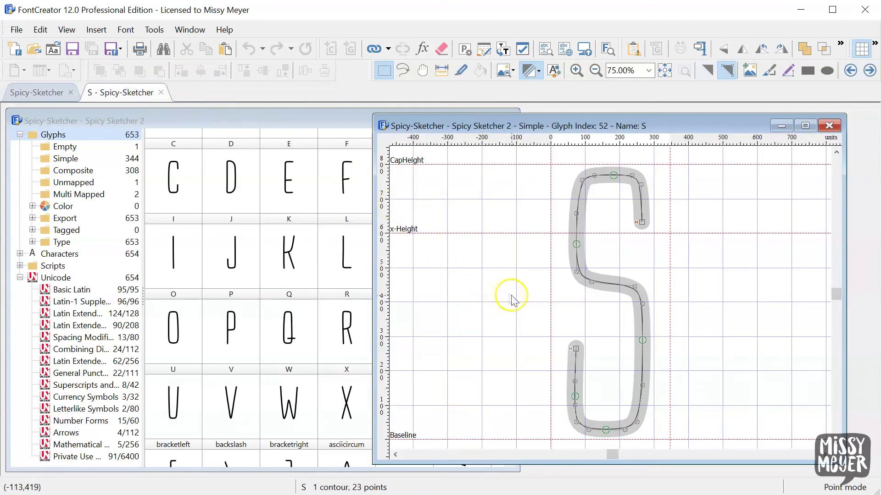
{"action": "left_click", "coordinate": [576, 349]}
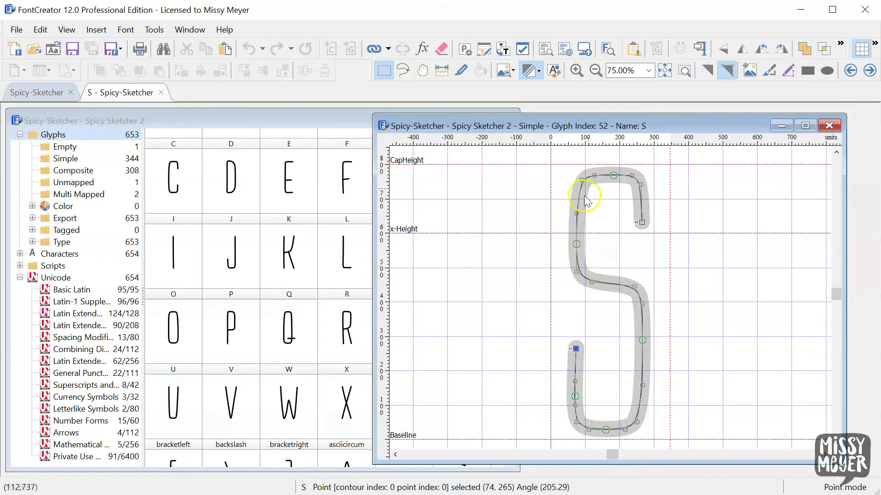
{"action": "left_click", "coordinate": [641, 222]}
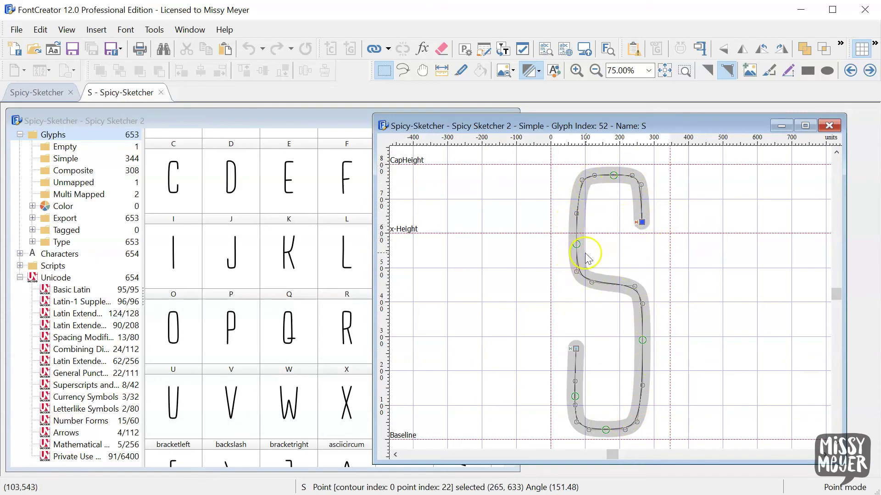
{"action": "key", "text": "Tab"}
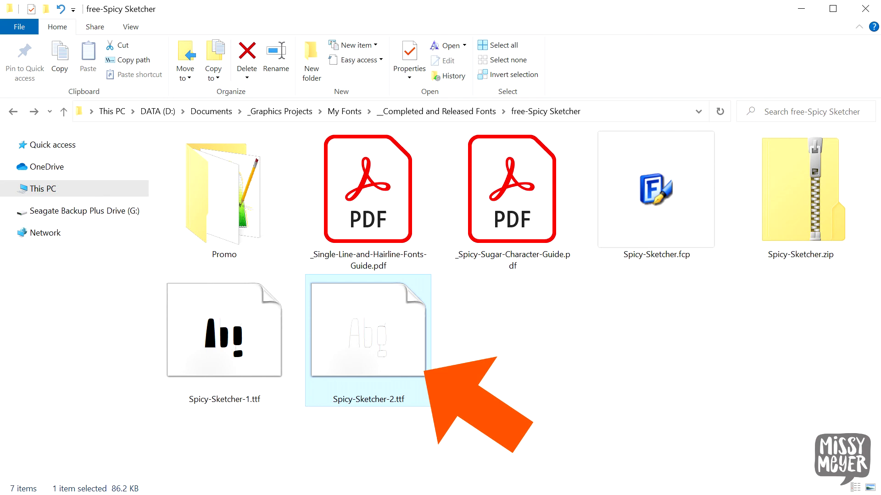
- Open Spicy-Sketcher-2.ttf in the Windows font viewer
{"action": "key", "text": "Return"}
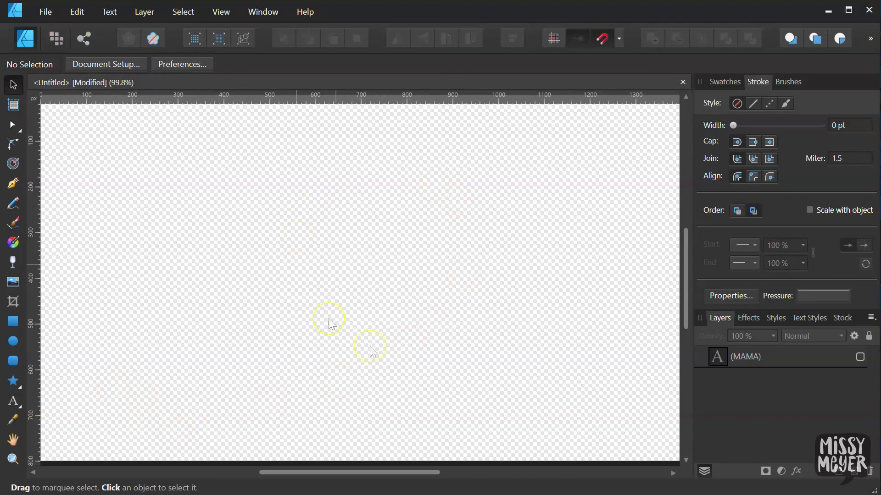
- Make the (MAMA) text layer visible and select the whole MAMA text
{"action": "left_click", "coordinate": [860, 357]}
{"action": "left_click", "coordinate": [296, 328]}
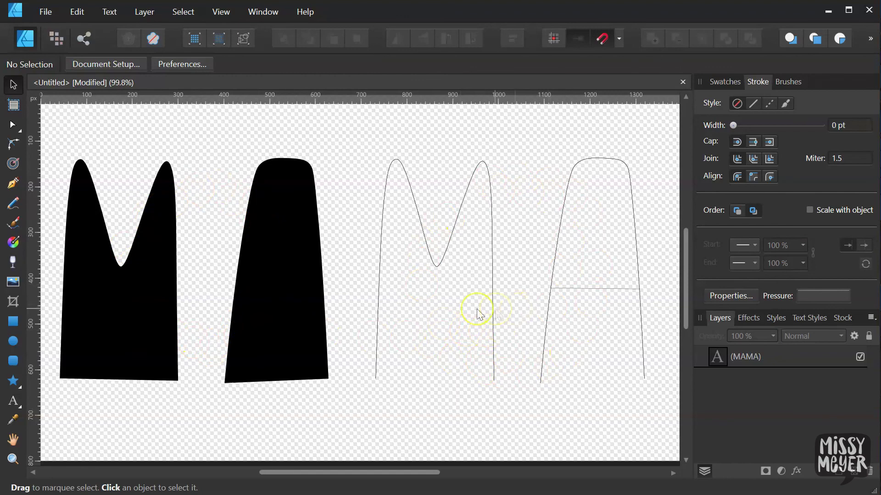
{"action": "left_click", "coordinate": [161, 231]}
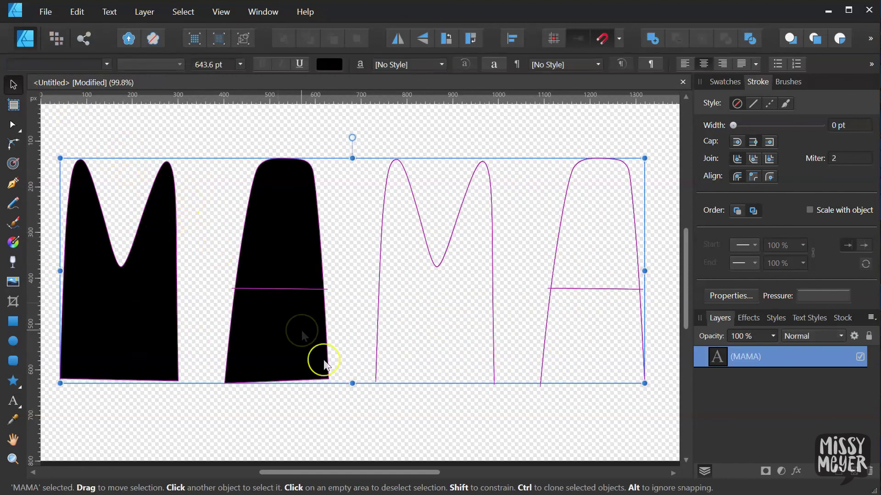
- Give the MAMA text no fill and a black 24.8 pt stroke
{"action": "left_click", "coordinate": [522, 467]}
{"action": "left_click_drag", "start_coordinate": [516, 430], "coordinate": [448, 131]}
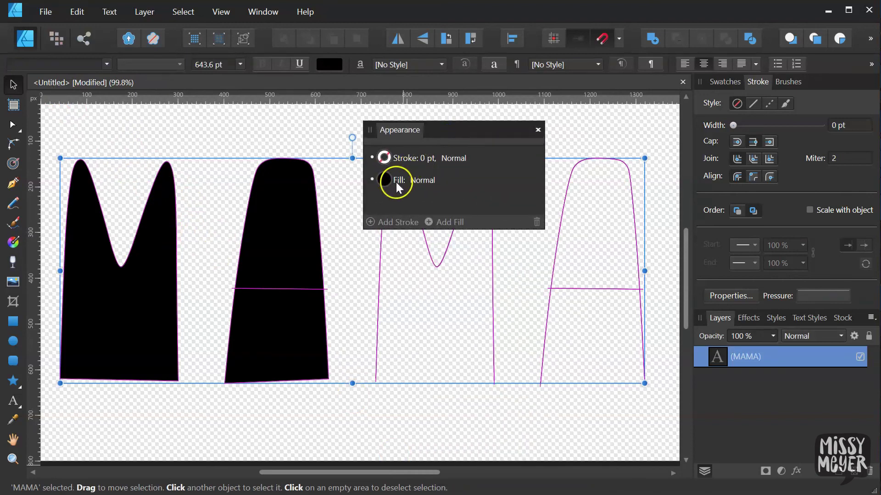
{"action": "left_click", "coordinate": [388, 185]}
{"action": "left_click", "coordinate": [389, 185]}
{"action": "left_click", "coordinate": [483, 209]}
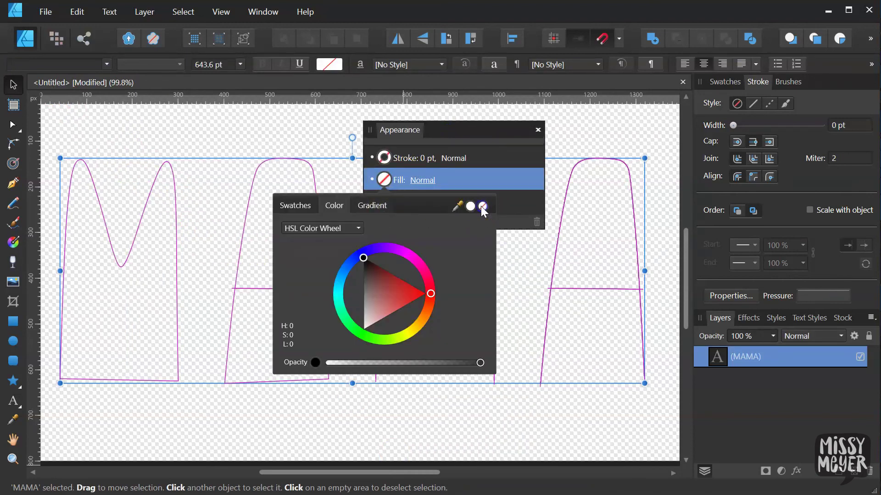
{"action": "left_click", "coordinate": [388, 160]}
{"action": "left_click", "coordinate": [283, 243]}
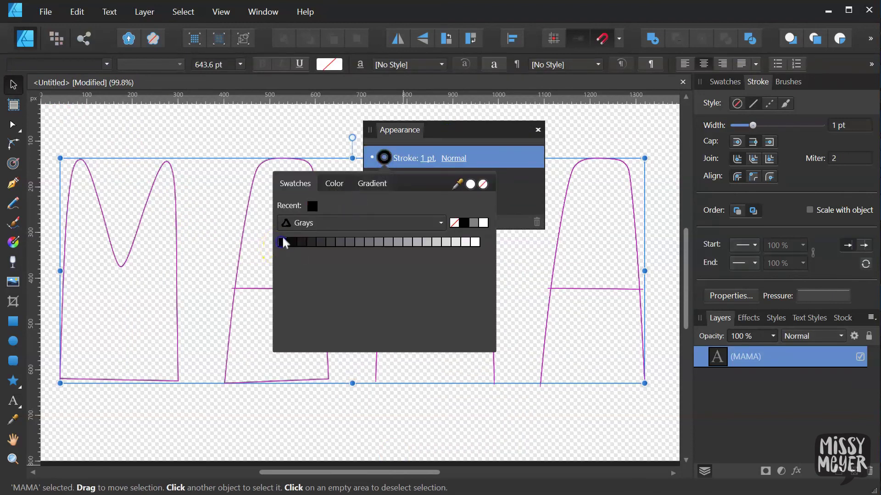
{"action": "left_click", "coordinate": [427, 161]}
{"action": "left_click_drag", "start_coordinate": [398, 207], "coordinate": [419, 209]}
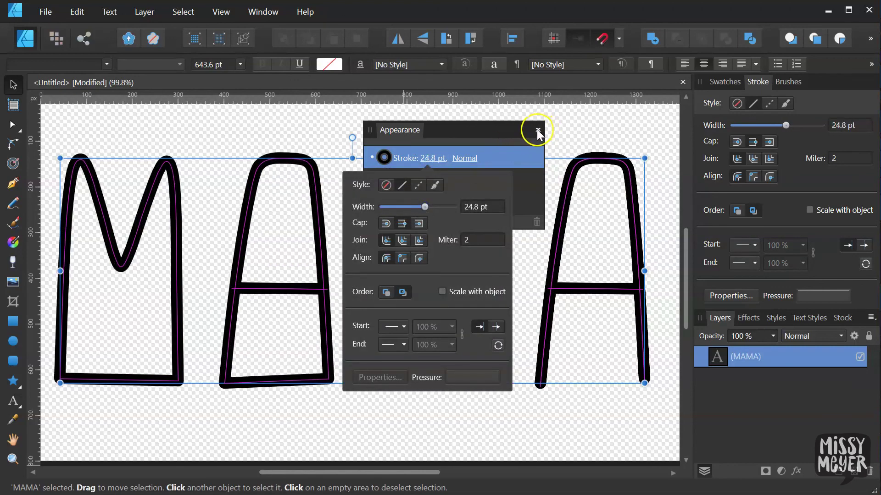
{"action": "left_click", "coordinate": [495, 134]}
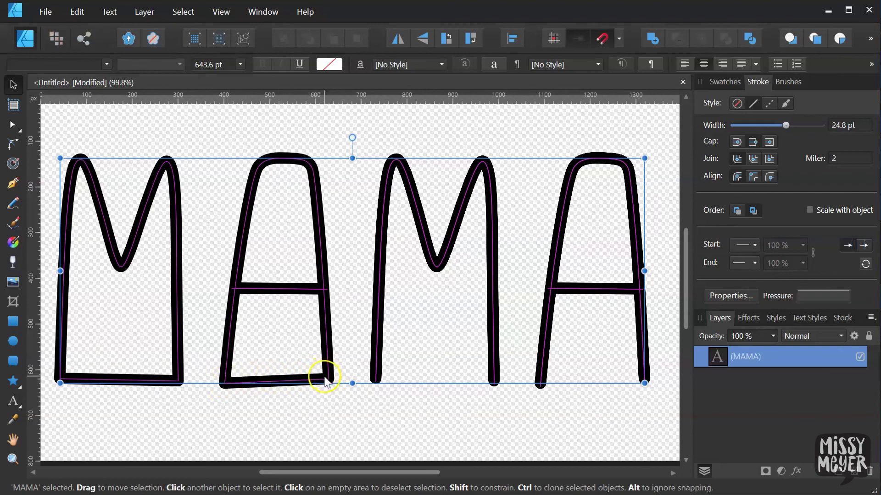
- Delete the second MA from MAMA, then move and scale MA to about 837.5 pt
{"action": "double_click", "coordinate": [354, 350]}
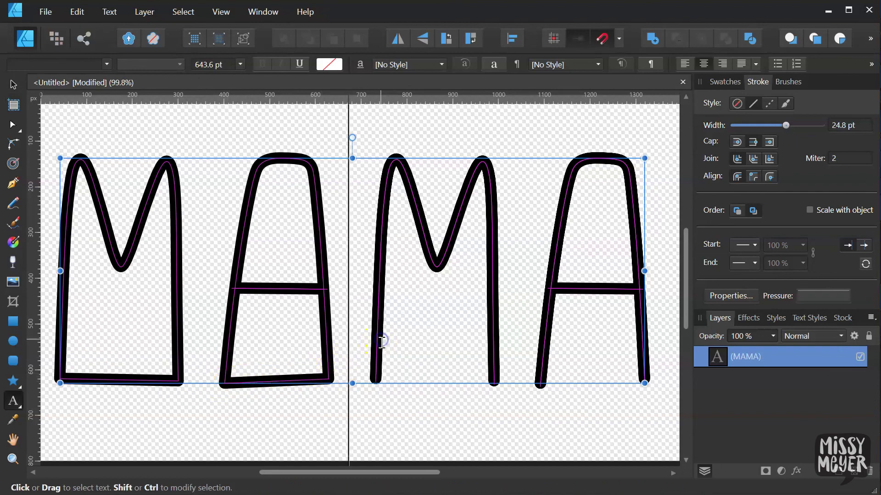
{"action": "left_click_drag", "start_coordinate": [353, 341], "coordinate": [603, 354]}
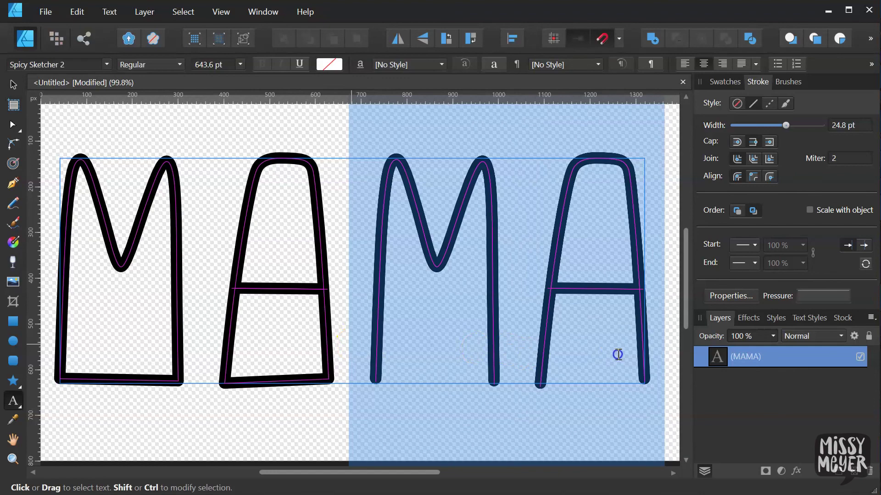
{"action": "key", "text": "BackSpace"}
{"action": "key", "text": "Escape"}
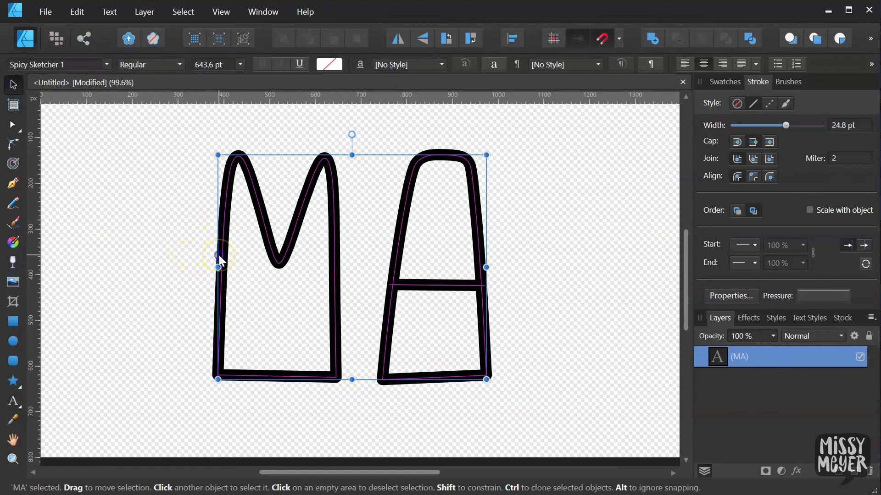
{"action": "left_click_drag", "start_coordinate": [220, 257], "coordinate": [183, 234]}
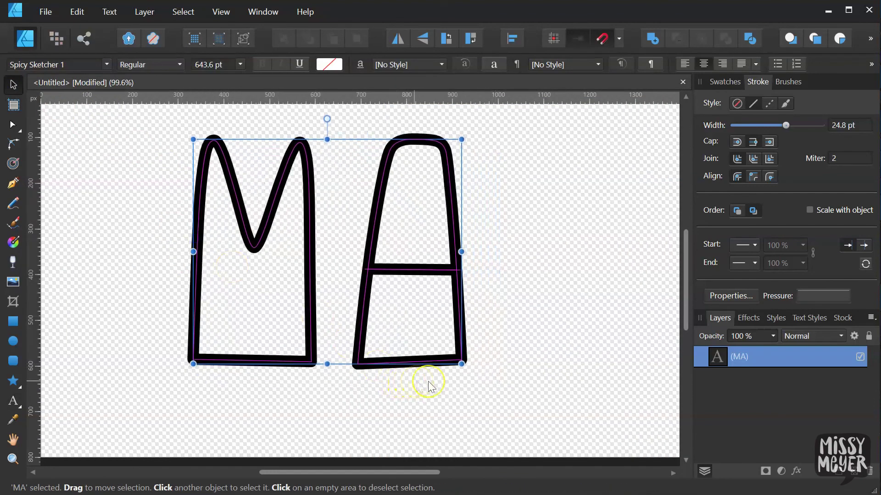
{"action": "left_click_drag", "start_coordinate": [461, 363], "coordinate": [542, 433]}
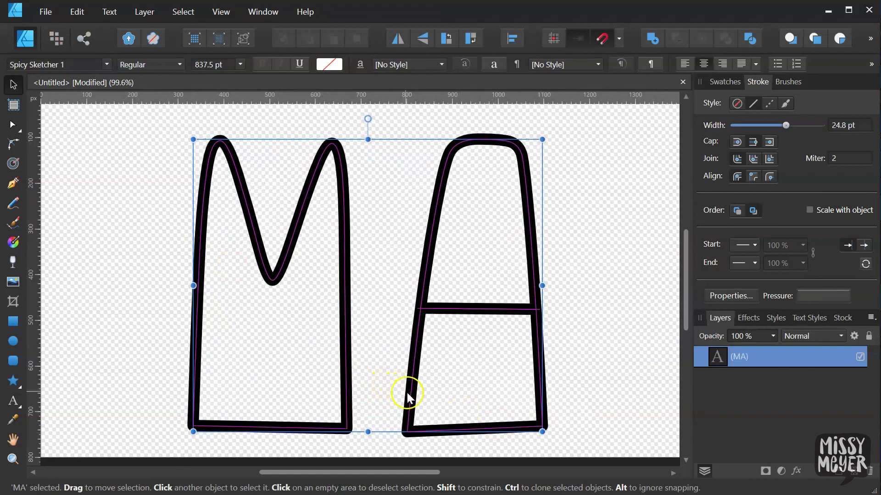
{"action": "left_click", "coordinate": [153, 38]}
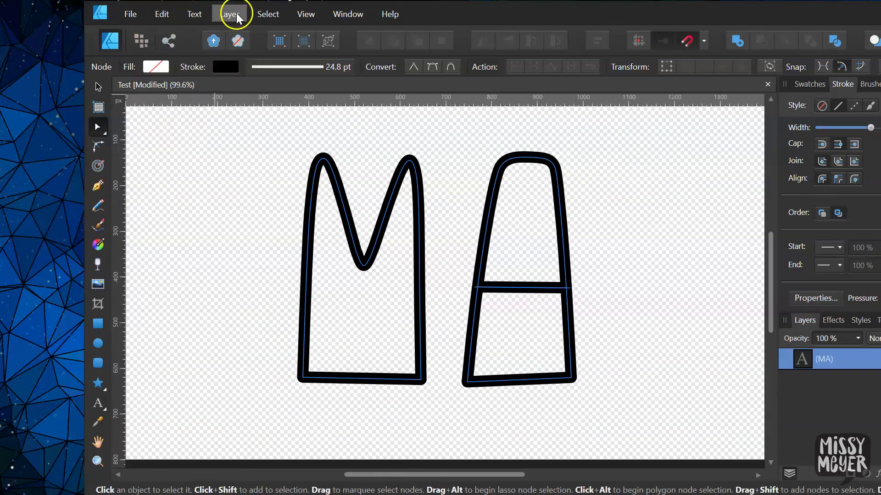
- Convert the MA text to curves and select the M curve with the Node tool
{"action": "left_click", "coordinate": [231, 13]}
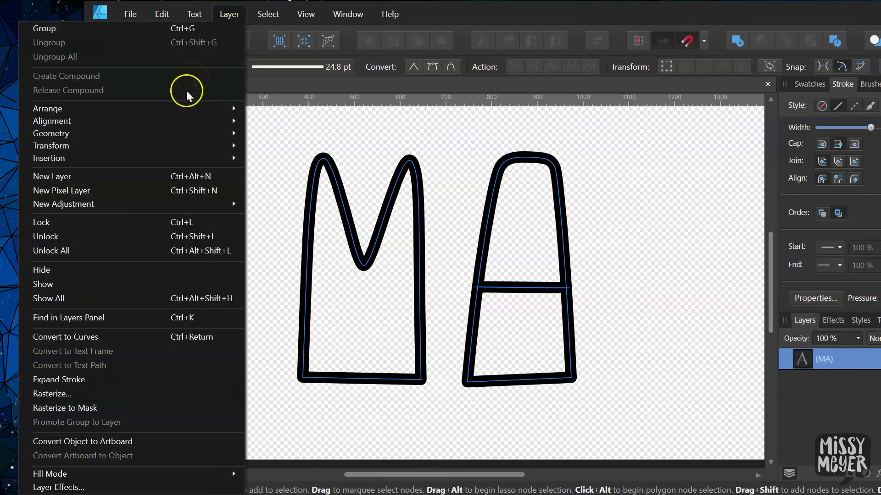
{"action": "left_click", "coordinate": [149, 337]}
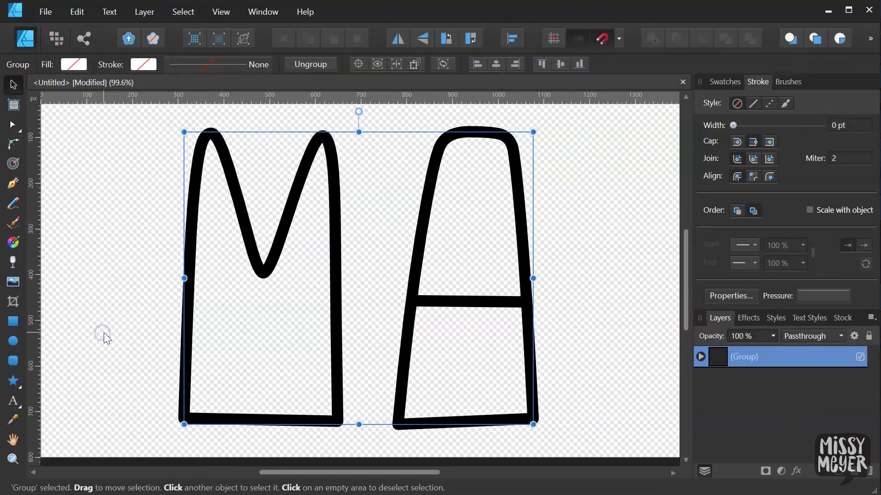
{"action": "left_click", "coordinate": [13, 125]}
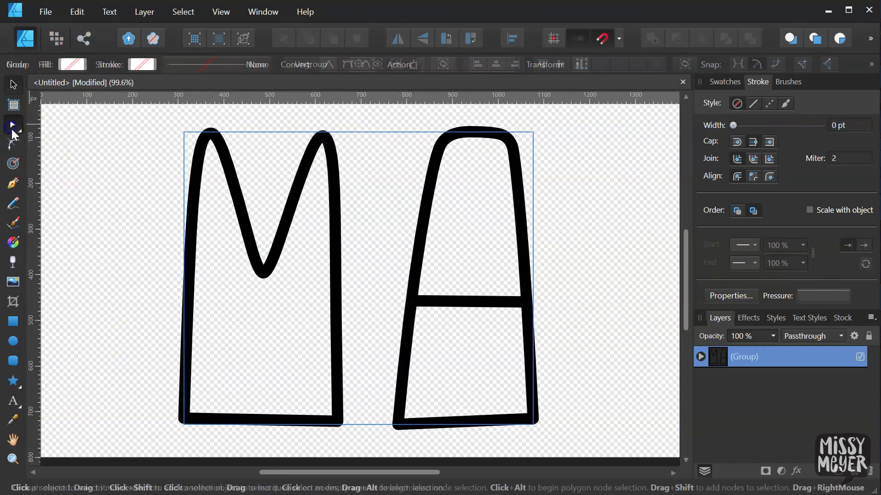
{"action": "left_click", "coordinate": [214, 421]}
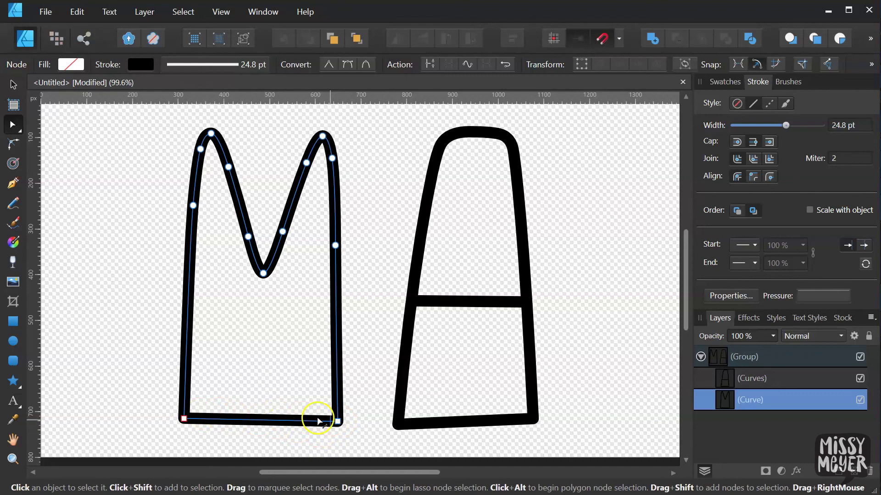
- Break the M at its bottom-left node and delete the bottom stroke, leaving it open
{"action": "left_click", "coordinate": [184, 420]}
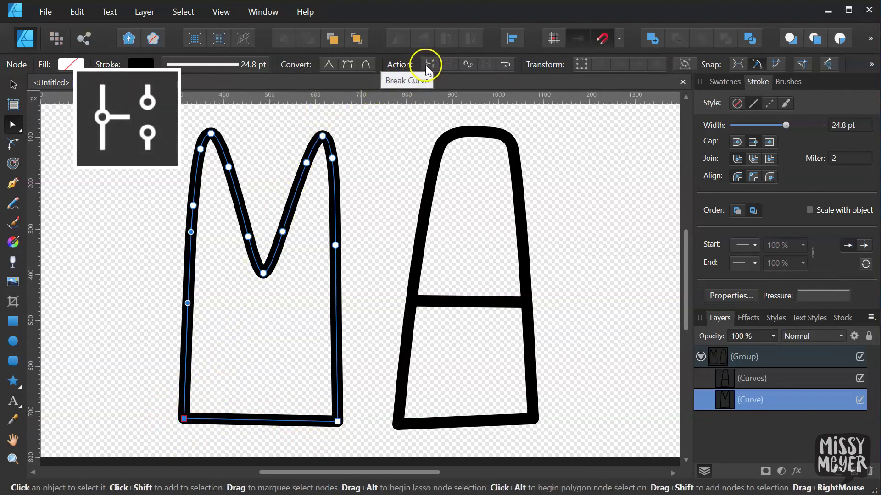
{"action": "left_click", "coordinate": [428, 63]}
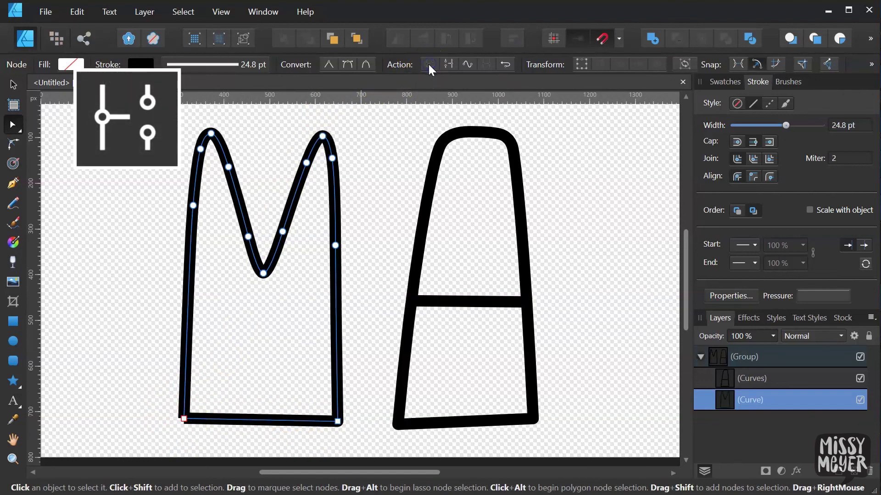
{"action": "left_click", "coordinate": [184, 419]}
{"action": "left_click_drag", "start_coordinate": [183, 419], "coordinate": [269, 335]}
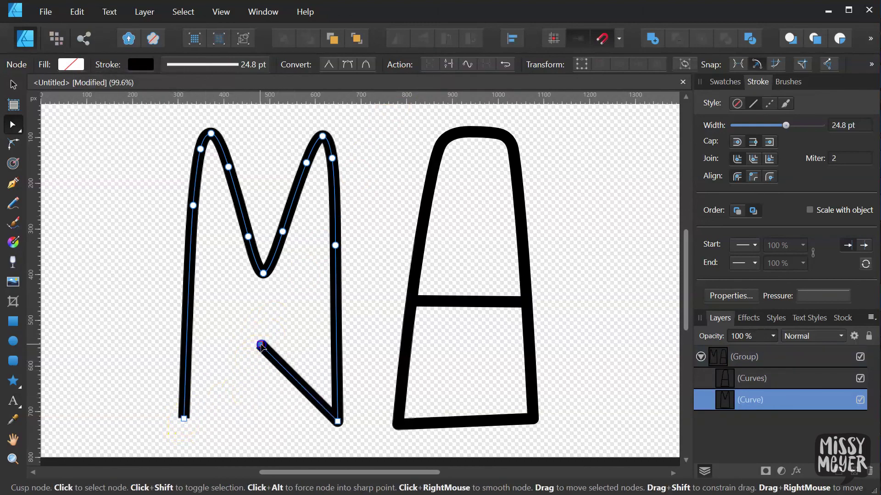
{"action": "left_click_drag", "start_coordinate": [269, 336], "coordinate": [254, 350]}
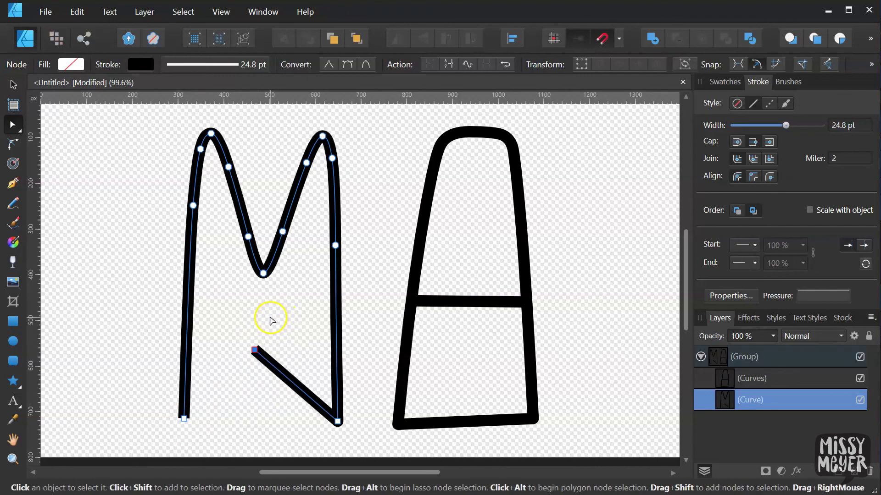
{"action": "key", "text": "Delete"}
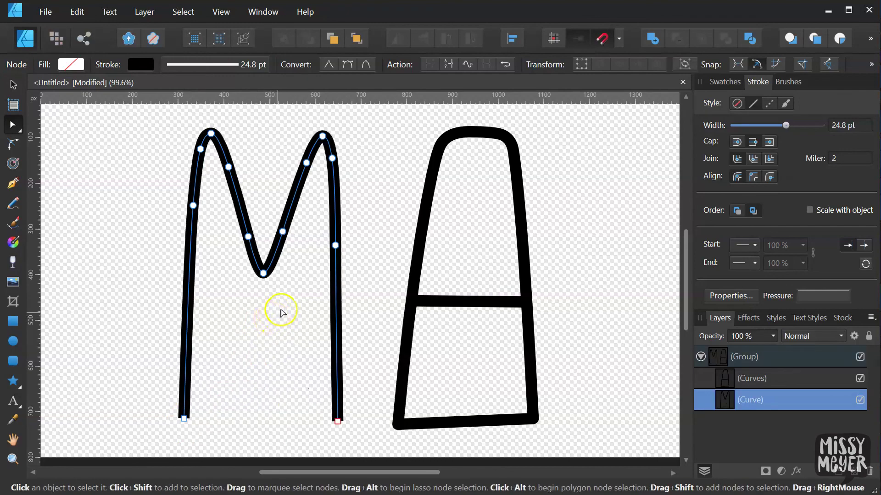
- Break the A at its bottom-left node and delete its detached bottom stroke
{"action": "left_click", "coordinate": [418, 252]}
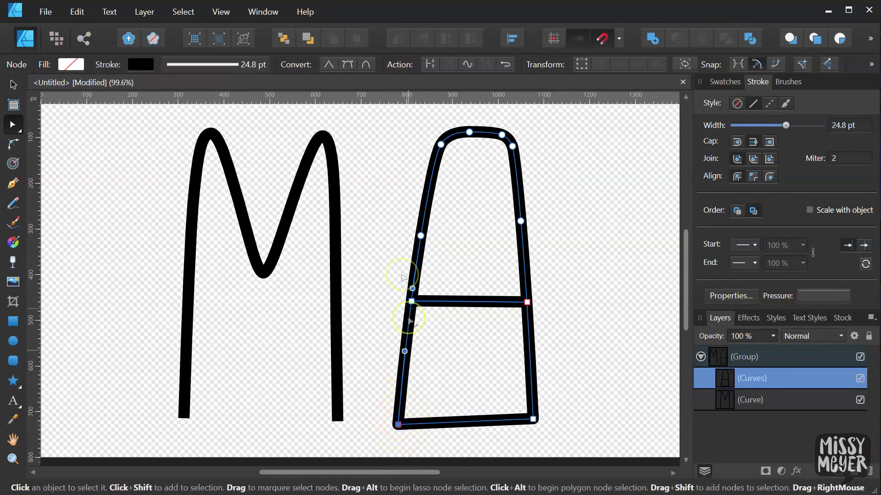
{"action": "left_click", "coordinate": [428, 65]}
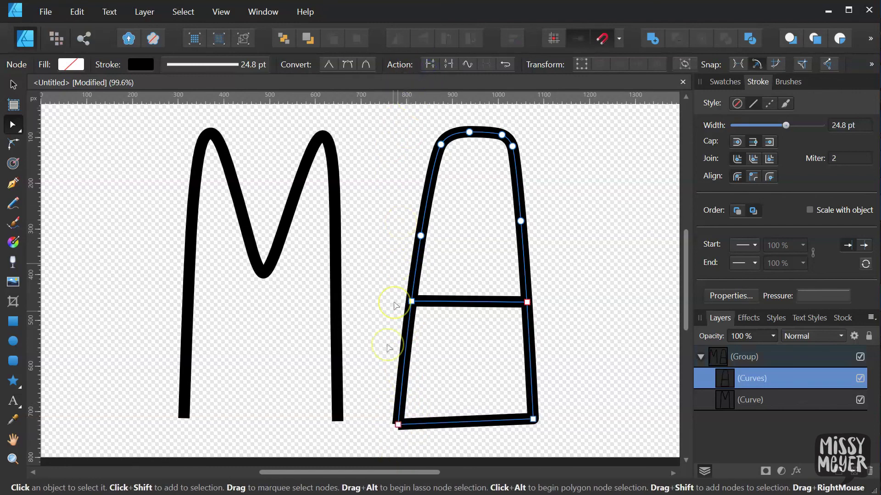
{"action": "left_click_drag", "start_coordinate": [398, 424], "coordinate": [472, 379]}
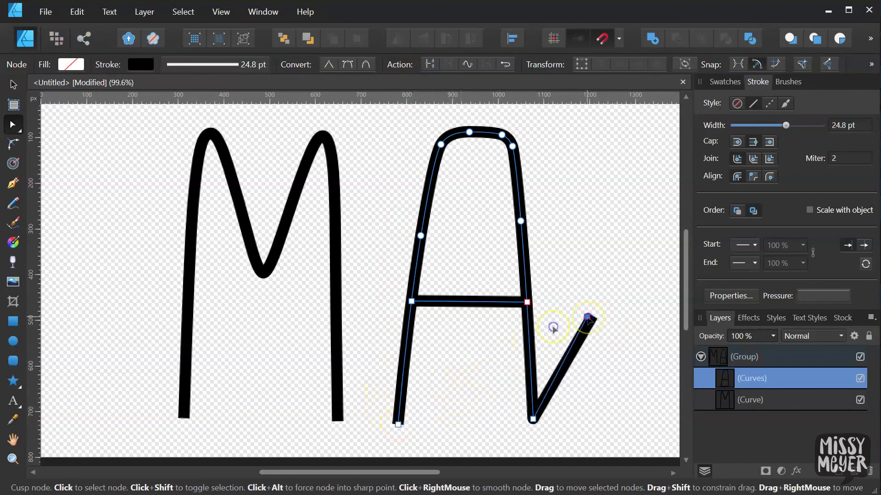
{"action": "left_click_drag", "start_coordinate": [472, 378], "coordinate": [474, 373]}
{"action": "key", "text": "Delete"}
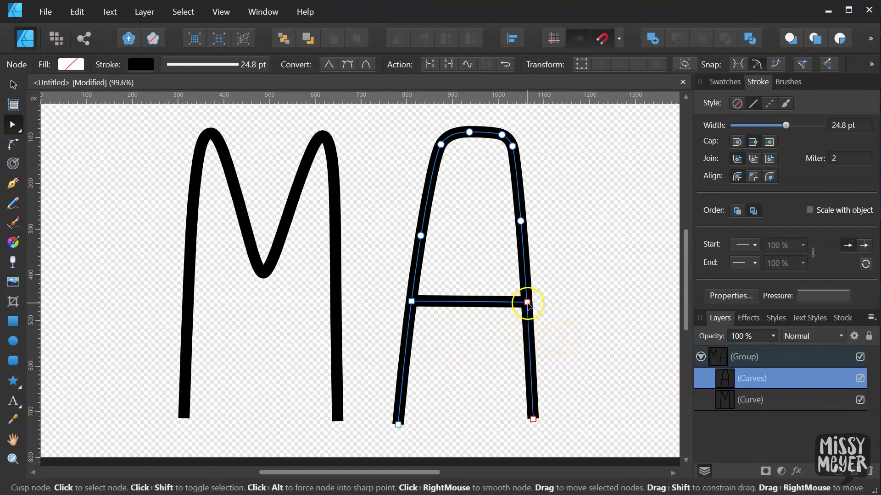
- Try reshaping the A's crossbar, then undo to keep it straight
{"action": "left_click", "coordinate": [430, 64]}
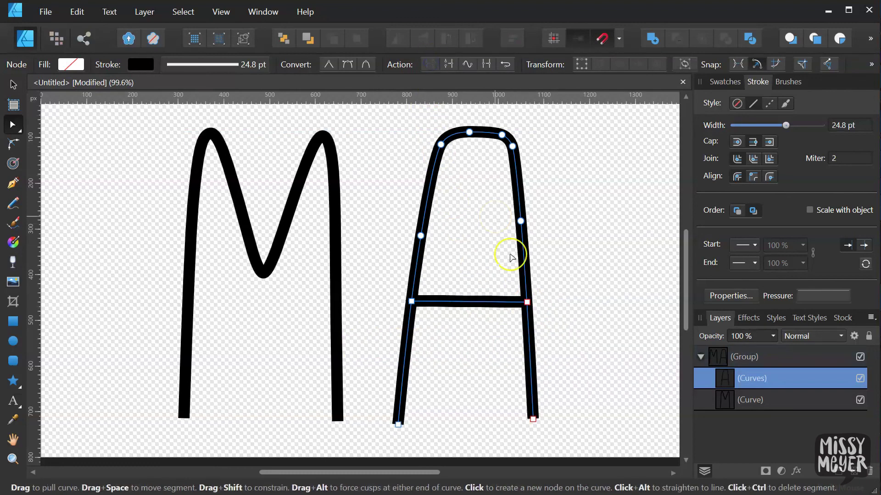
{"action": "left_click_drag", "start_coordinate": [528, 304], "coordinate": [465, 379]}
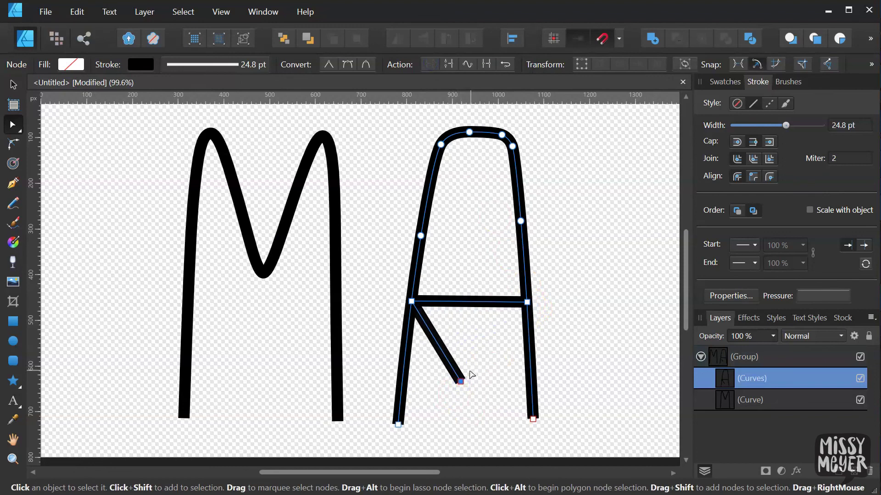
{"action": "key", "text": "ctrl+z"}
{"action": "left_click", "coordinate": [418, 304]}
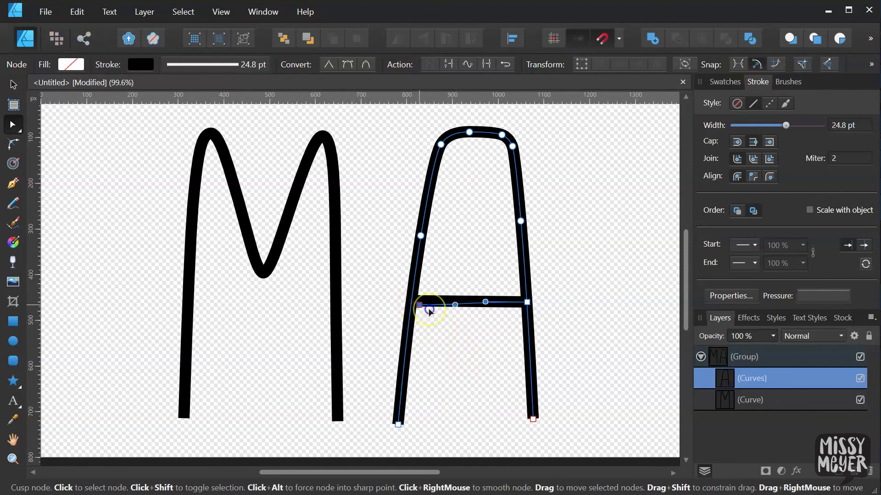
{"action": "left_click_drag", "start_coordinate": [429, 311], "coordinate": [430, 357]}
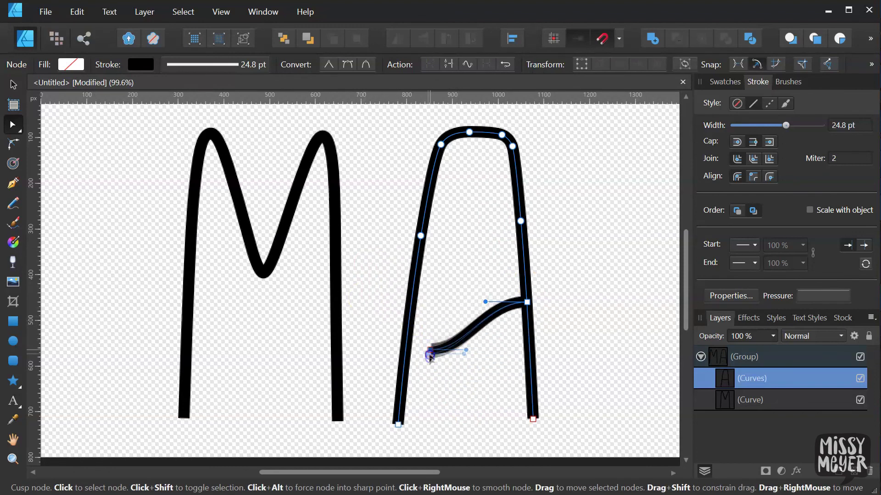
{"action": "key", "text": "ctrl+z"}
{"action": "left_click", "coordinate": [368, 311]}
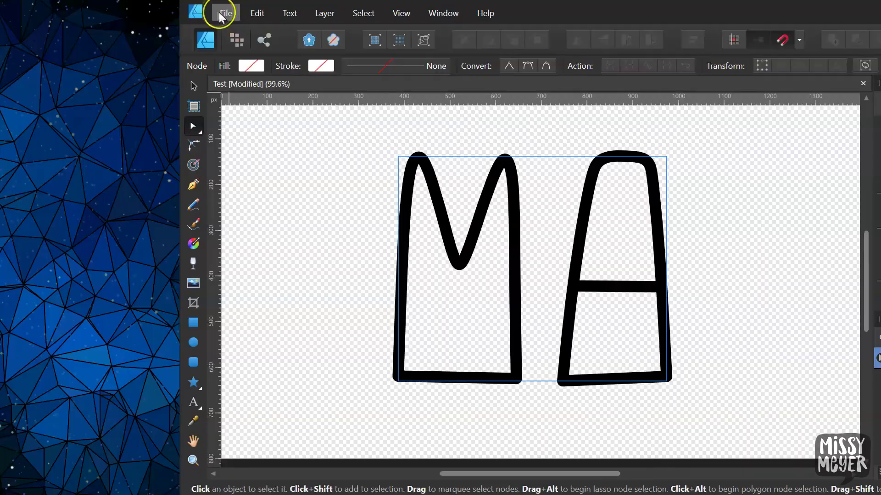
{"action": "left_click", "coordinate": [225, 13]}
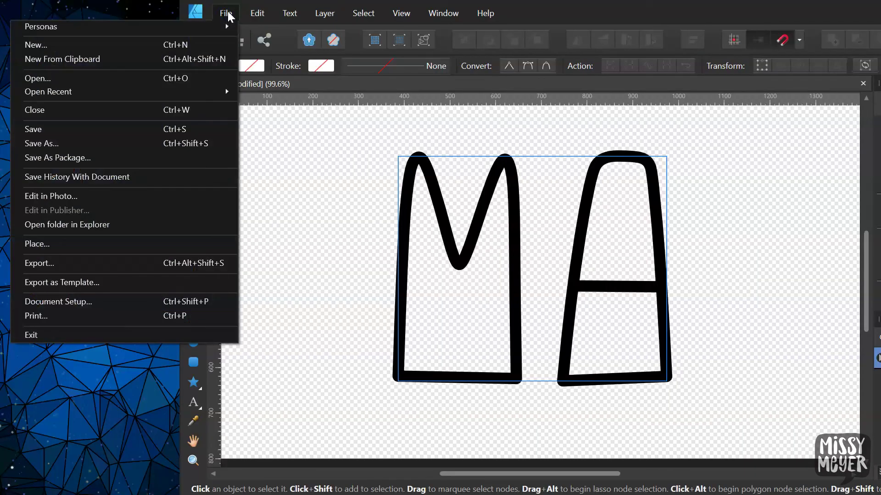
- Export the drawing with the SVG (for export) preset as MA-Affinity.svg
{"action": "left_click", "coordinate": [194, 263]}
{"action": "left_click_drag", "start_coordinate": [372, 123], "coordinate": [346, 120]}
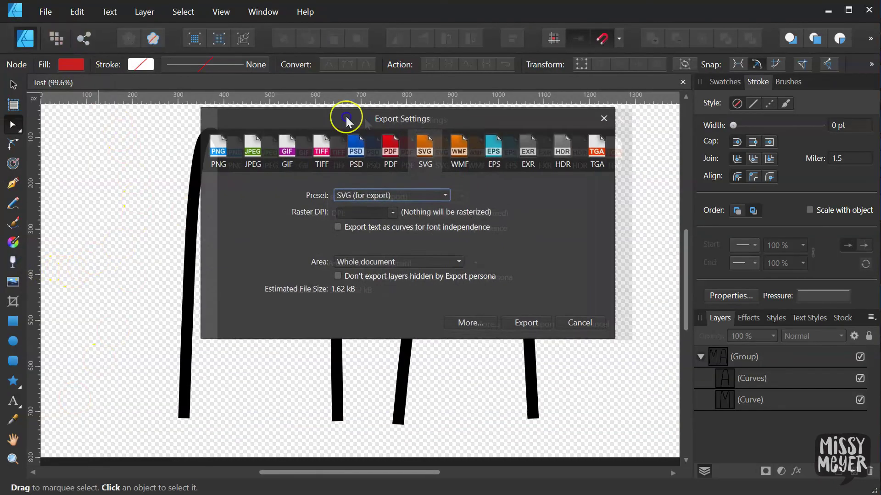
{"action": "left_click", "coordinate": [375, 166]}
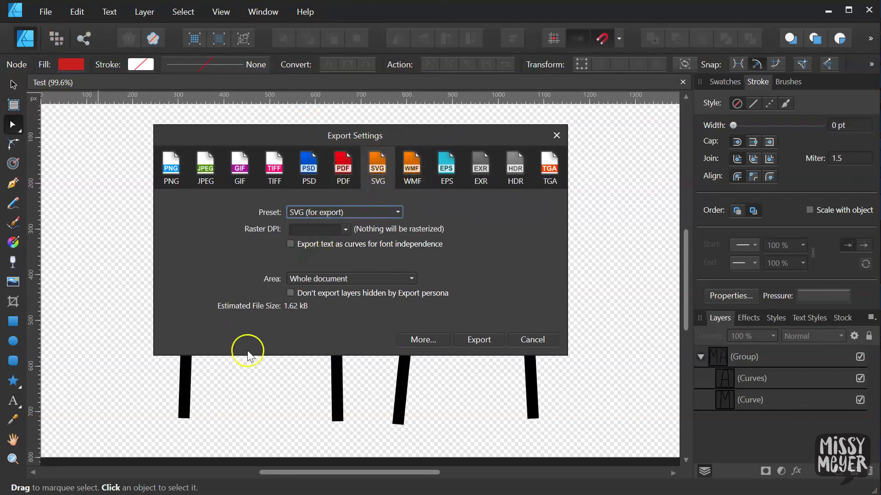
{"action": "left_click", "coordinate": [479, 340]}
{"action": "left_click", "coordinate": [497, 430]}
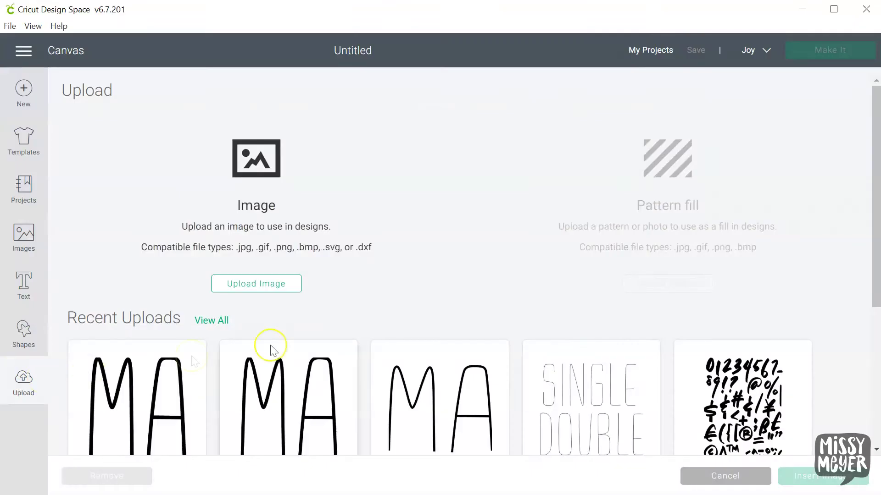
- Pick the third MA upload, MA-Affinity, and insert it onto the canvas
{"action": "left_click_drag", "start_coordinate": [875, 223], "coordinate": [874, 306]}
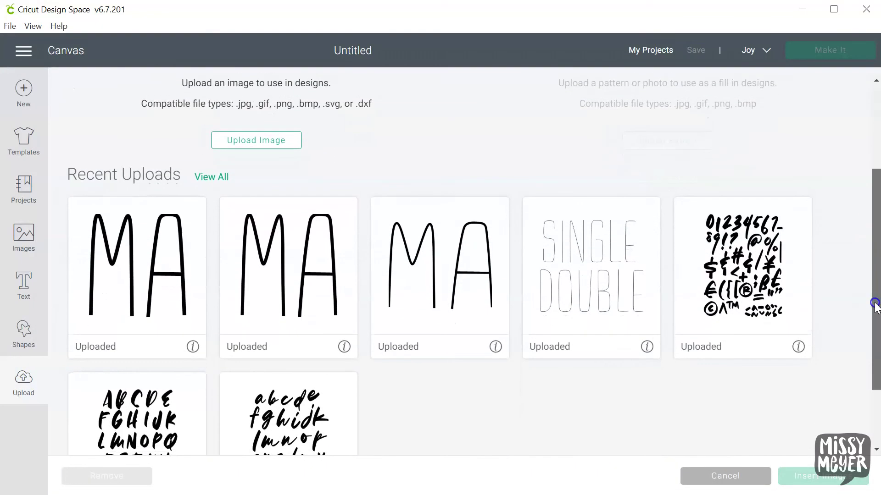
{"action": "left_click", "coordinate": [496, 346]}
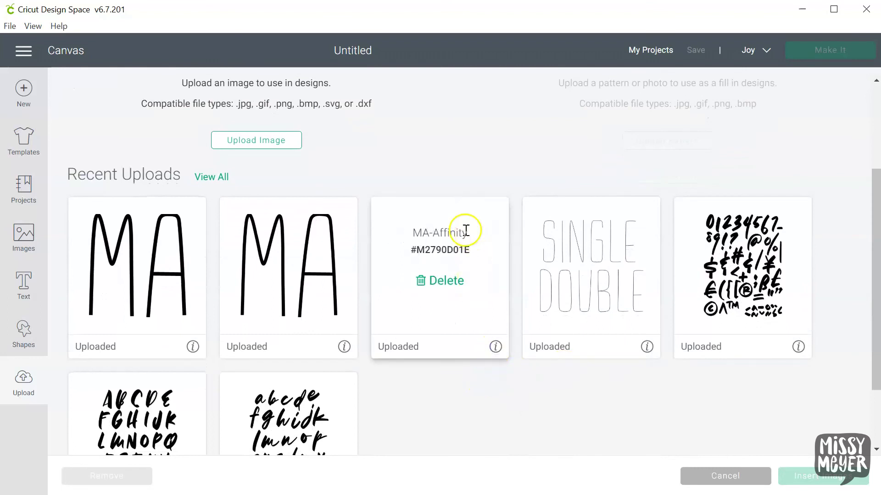
{"action": "left_click", "coordinate": [496, 347]}
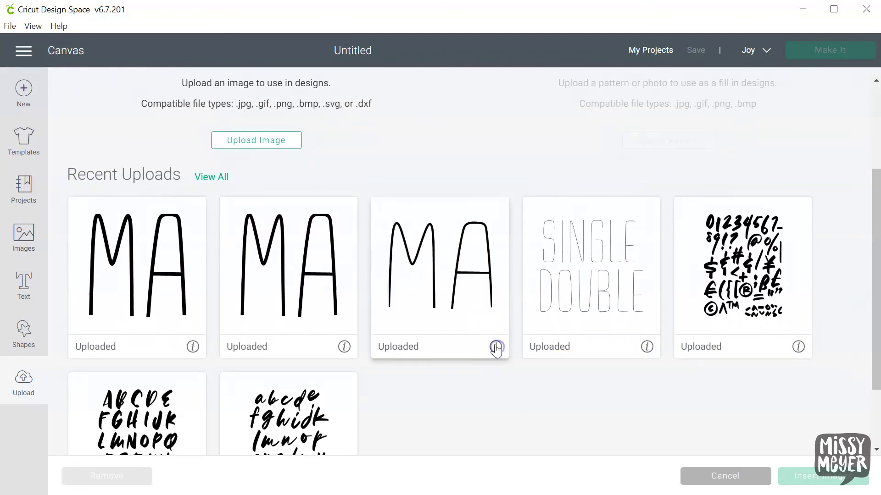
{"action": "left_click", "coordinate": [450, 307]}
{"action": "left_click", "coordinate": [797, 476]}
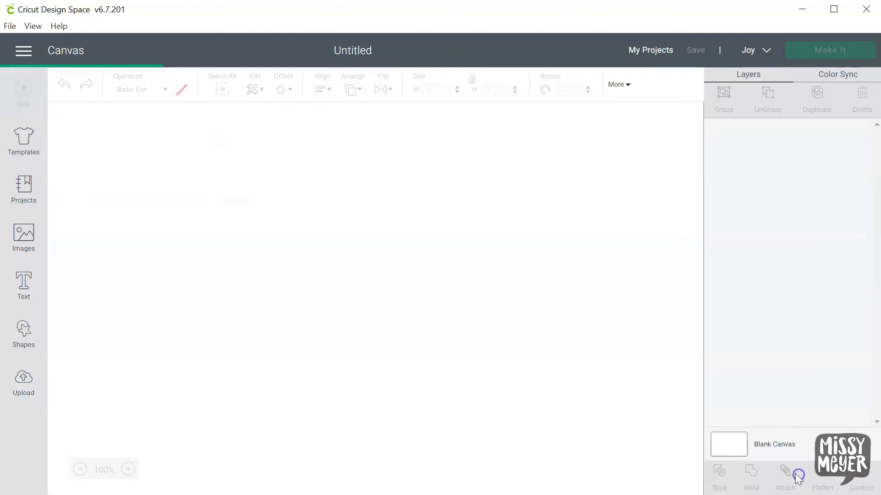
- Enlarge MA-Affinity to about 6.8 by 5.7 inches and set its operation to Pen
{"action": "left_click_drag", "start_coordinate": [213, 241], "coordinate": [468, 404]}
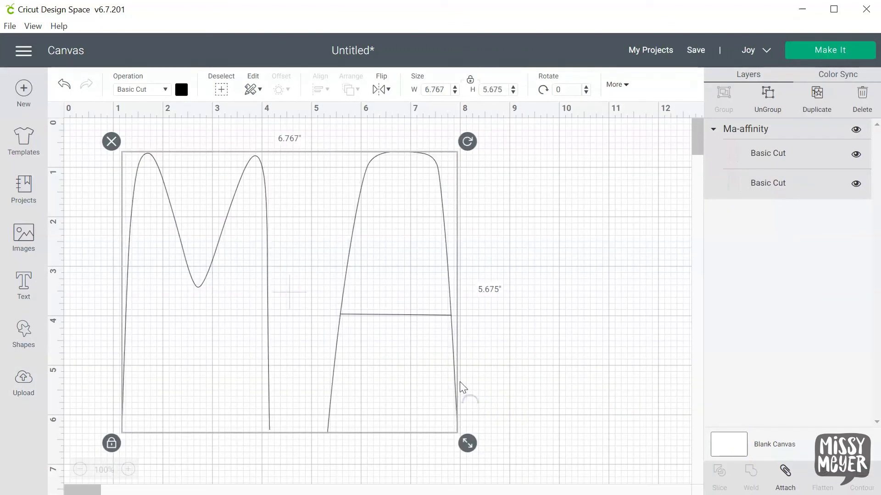
{"action": "left_click", "coordinate": [166, 88]}
{"action": "left_click", "coordinate": [143, 169]}
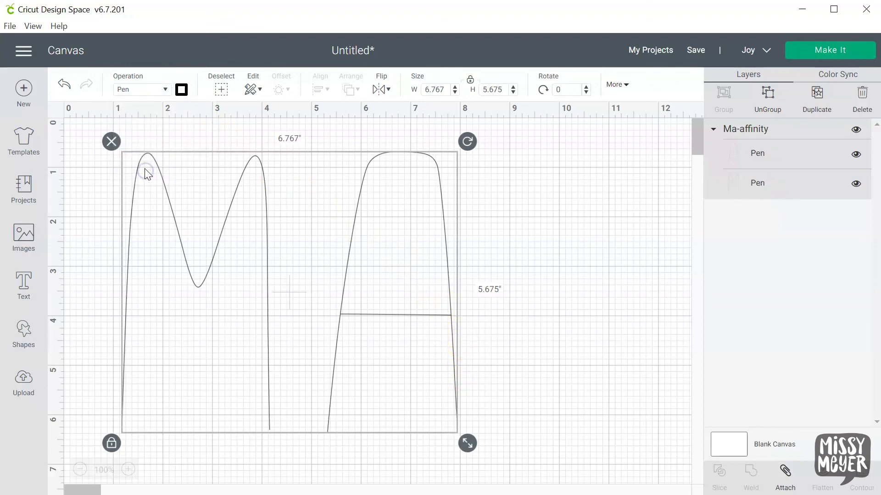
{"action": "left_click", "coordinate": [509, 242]}
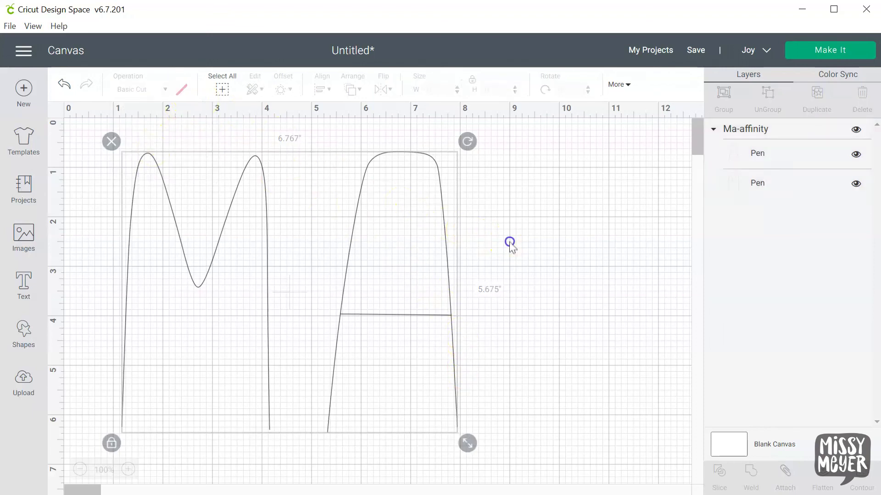
- Add 'EASiER?' text set to Pen and enlarge it to about 11 inches wide
{"action": "left_click", "coordinate": [24, 283]}
{"action": "left_click", "coordinate": [129, 404]}
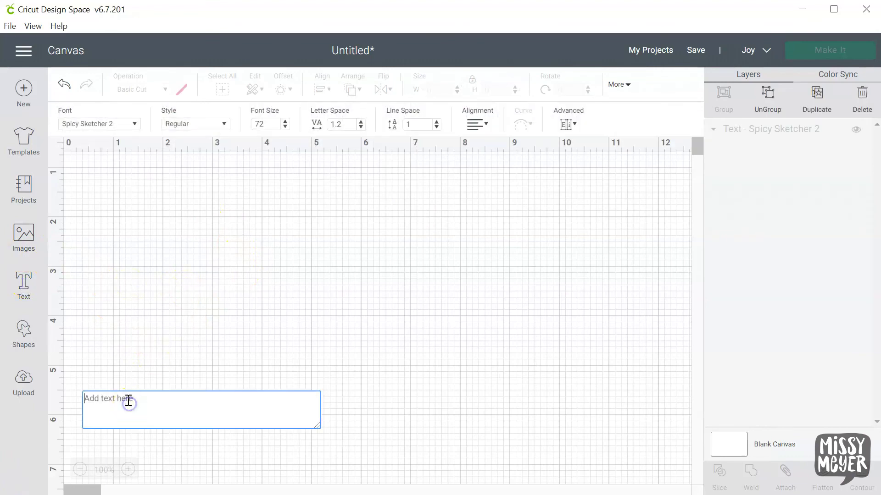
{"action": "type", "text": "EASiER"}
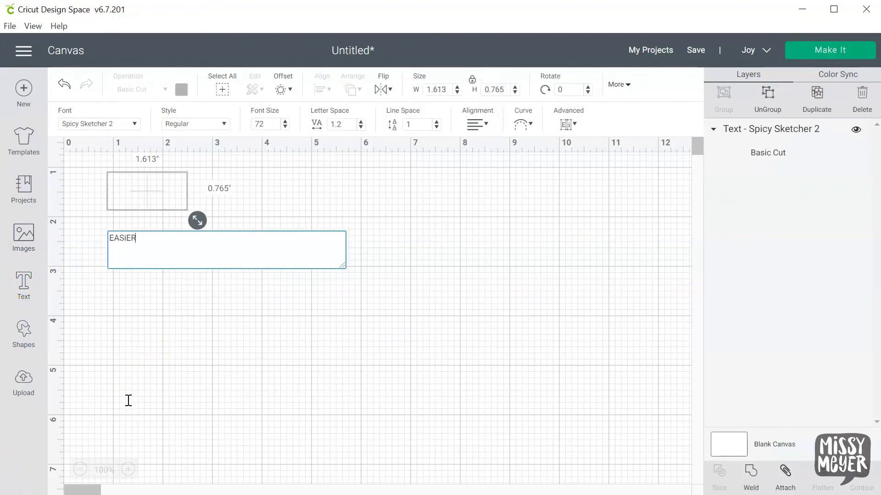
{"action": "type", "text": "?"}
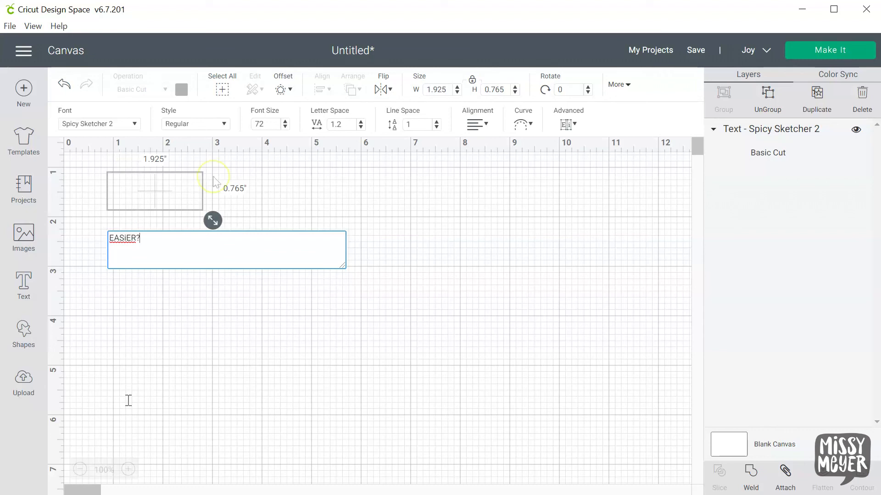
{"action": "left_click", "coordinate": [154, 195]}
{"action": "left_click", "coordinate": [164, 89]}
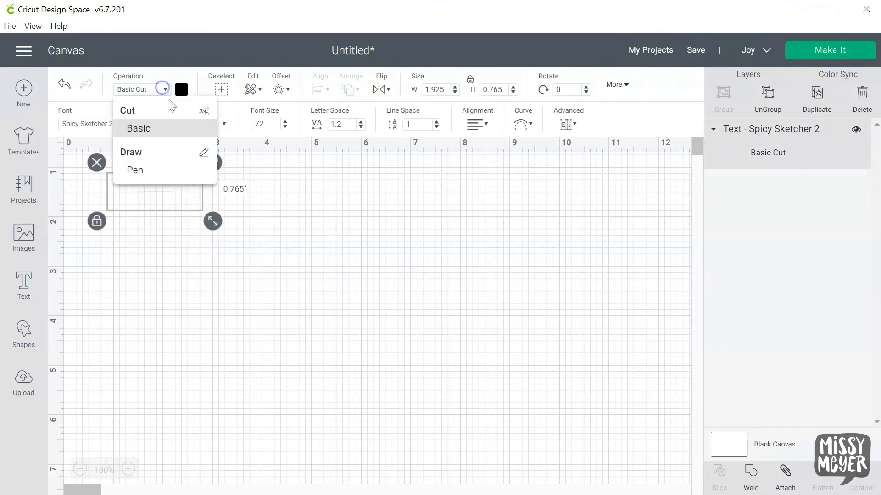
{"action": "left_click", "coordinate": [136, 170]}
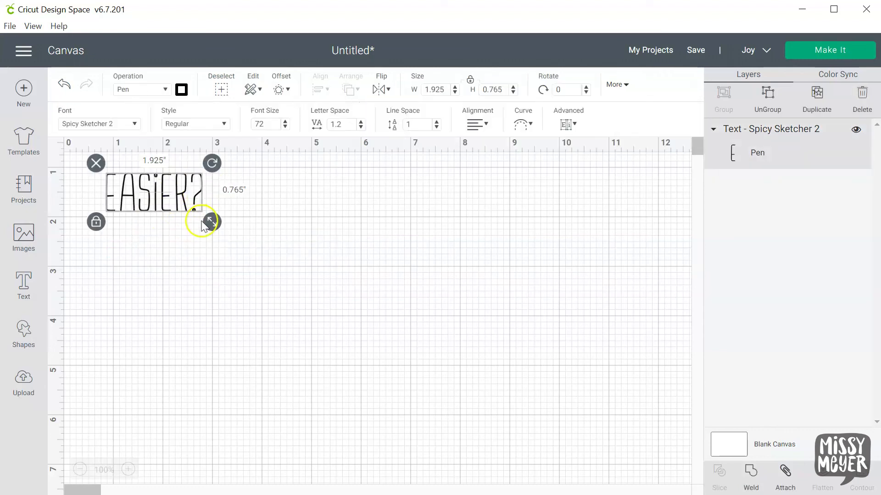
{"action": "left_click_drag", "start_coordinate": [202, 225], "coordinate": [550, 408]}
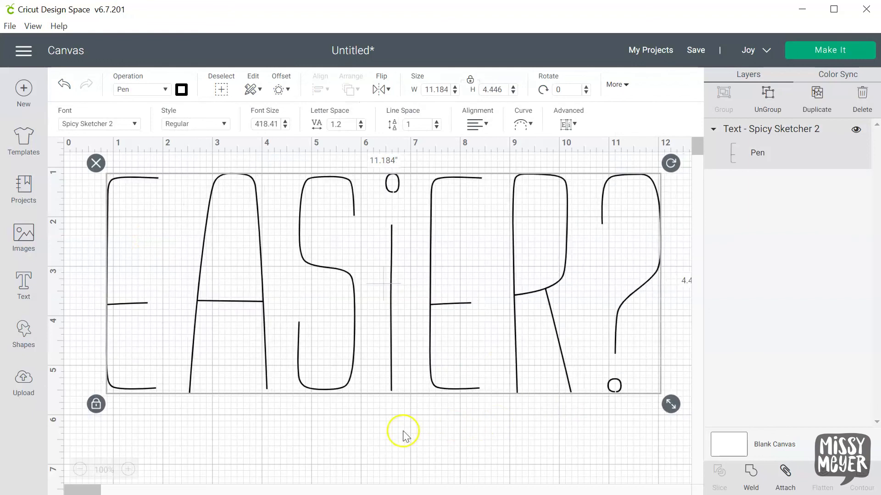
- Change the text to 'YEP.' and set its operation to Pen again
{"action": "double_click", "coordinate": [139, 309]}
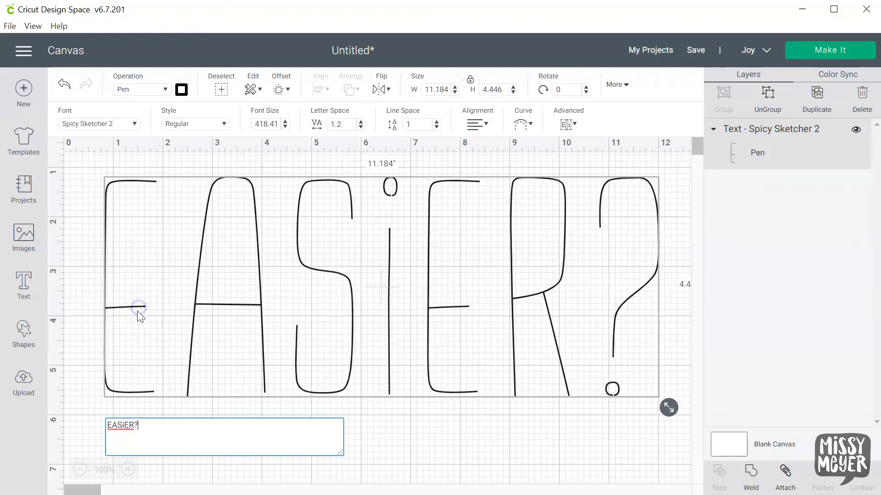
{"action": "left_click_drag", "start_coordinate": [140, 425], "coordinate": [89, 423]}
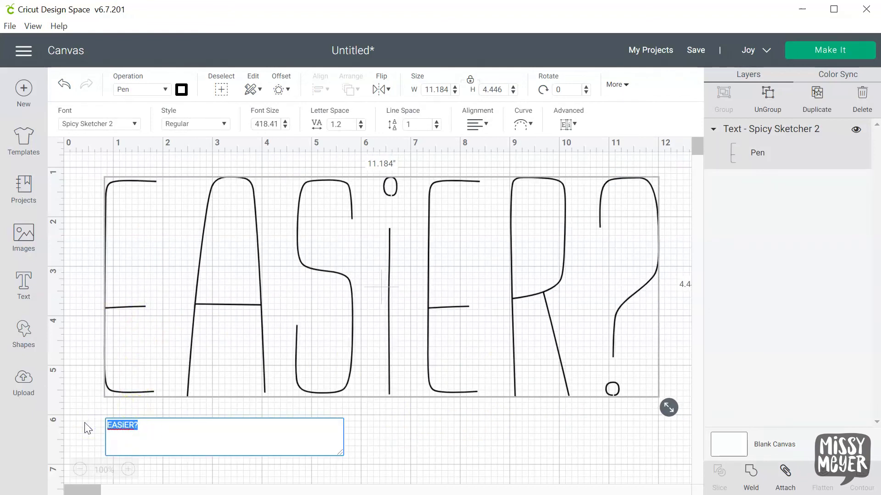
{"action": "type", "text": "YEP."}
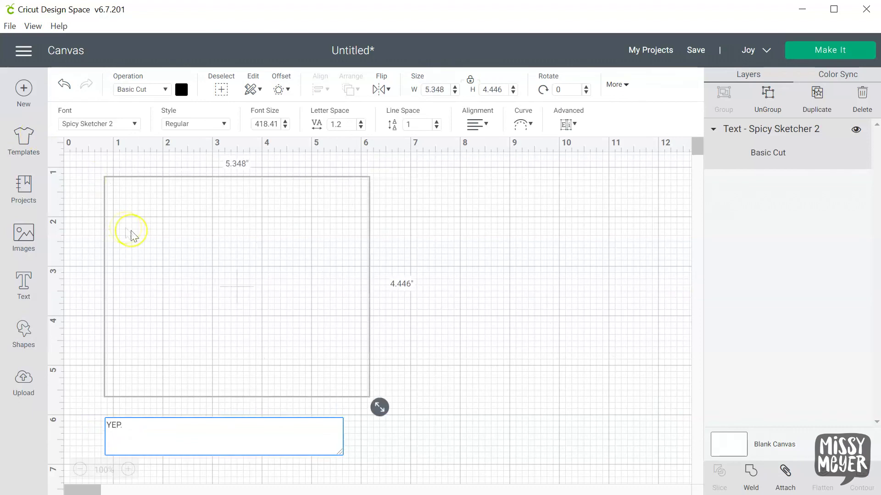
{"action": "left_click", "coordinate": [132, 236]}
{"action": "left_click", "coordinate": [152, 89]}
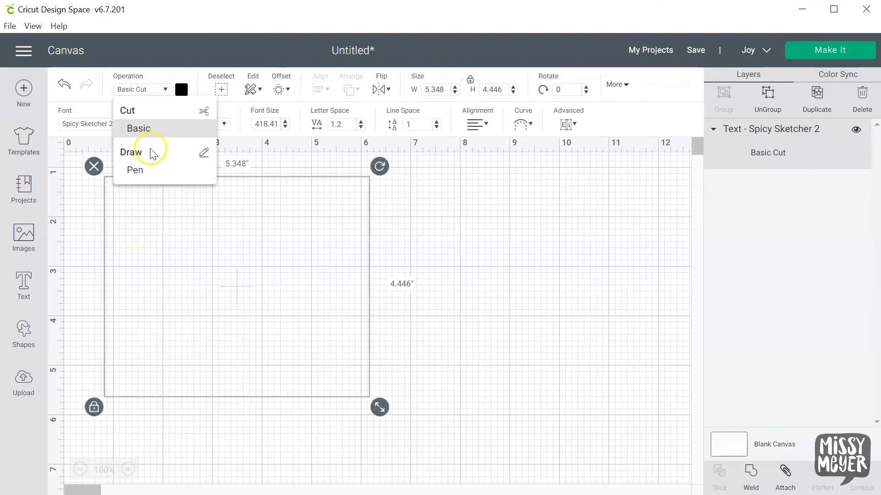
{"action": "left_click", "coordinate": [145, 172]}
{"action": "left_click", "coordinate": [460, 235]}
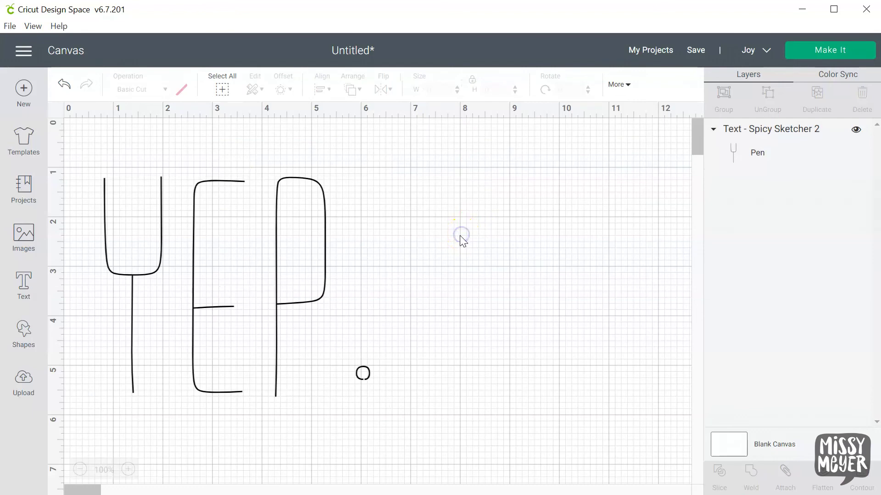